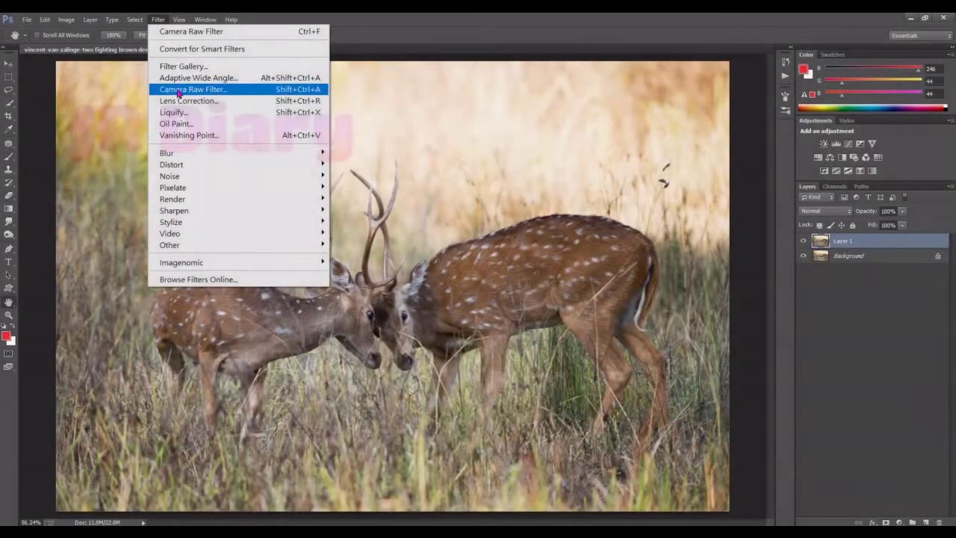
Apply the Camera Raw Filter to Layer 1 of the fighting deer photo.
left_click(179, 89)
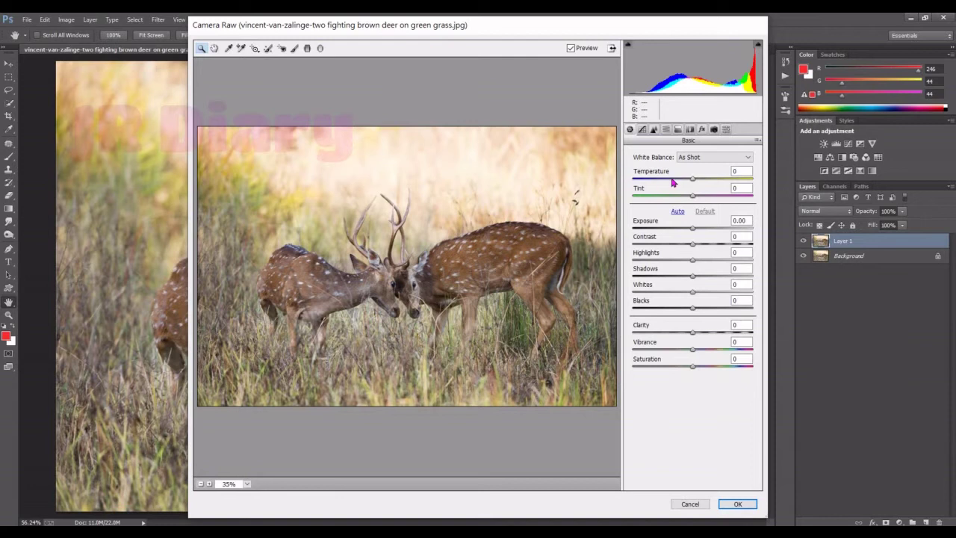
Set Temperature +5, Contrast +23, Highlights -31, Shadows +46, Blacks +23 and Vibrance +27.
left_click_drag(692, 180, 694, 182)
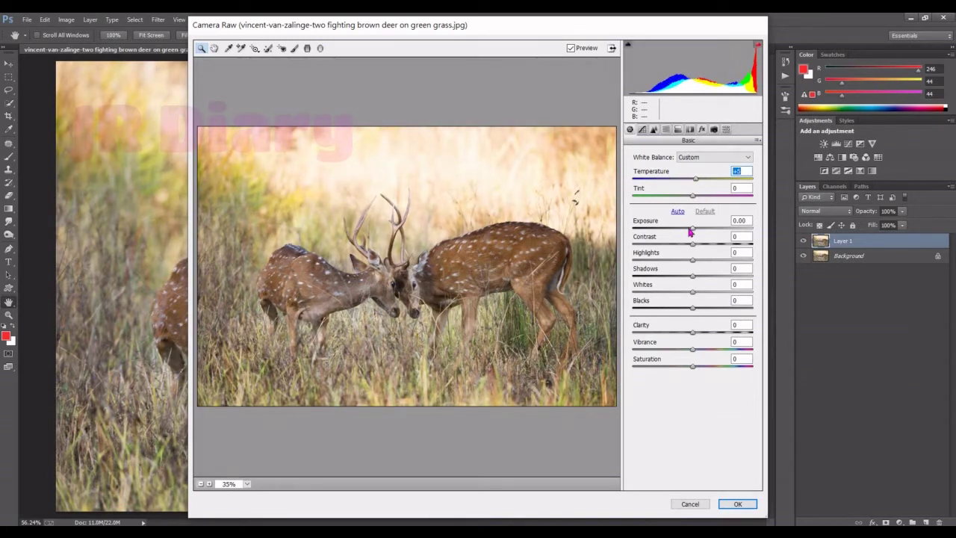
left_click_drag(692, 245, 704, 245)
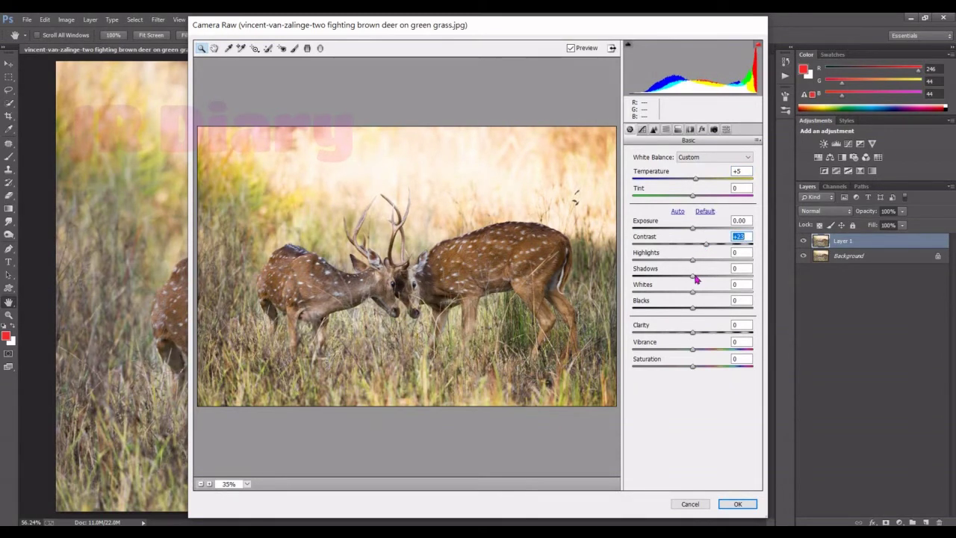
left_click_drag(694, 276, 721, 277)
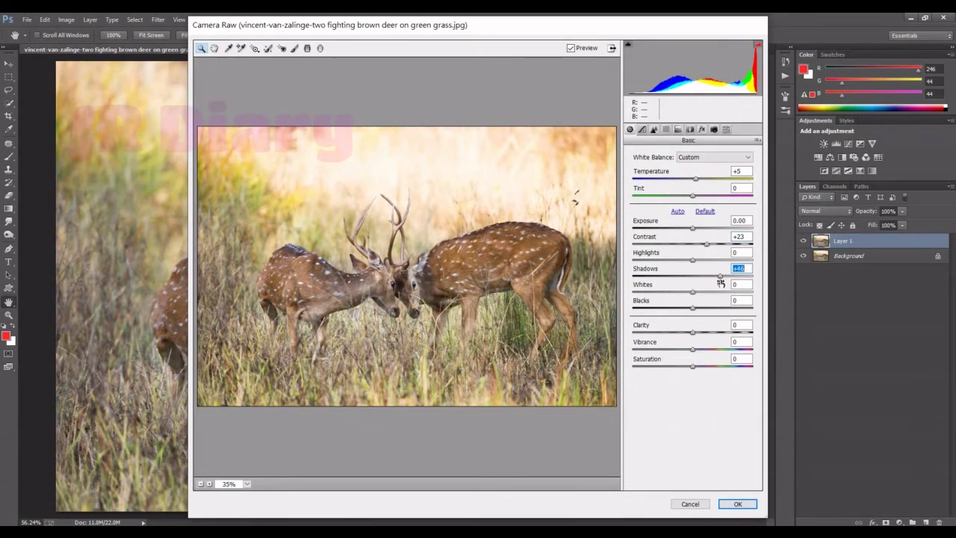
left_click_drag(693, 307, 707, 309)
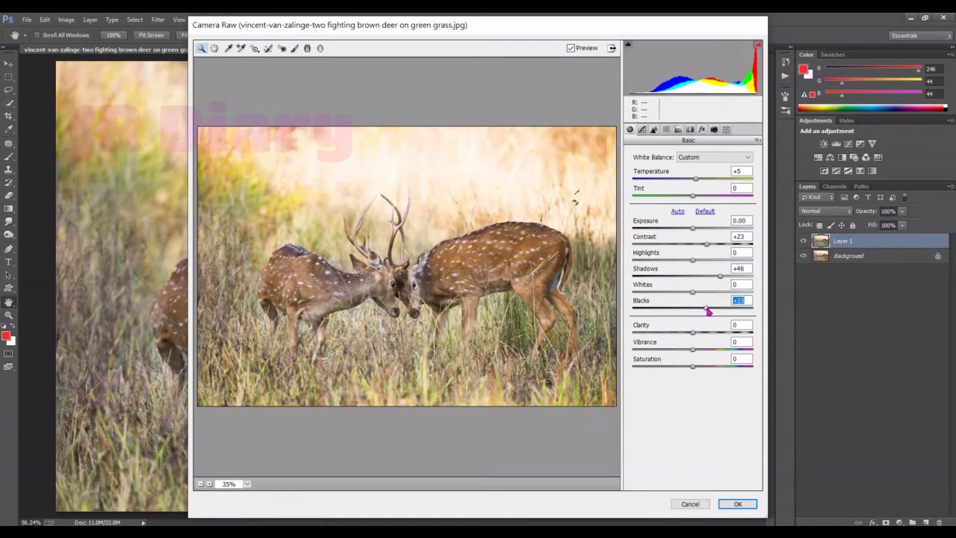
left_click_drag(691, 263, 678, 263)
mouse_move(693, 349)
left_mouse_down()
mouse_move(709, 348)
mouse_move(703, 336)
left_mouse_up()
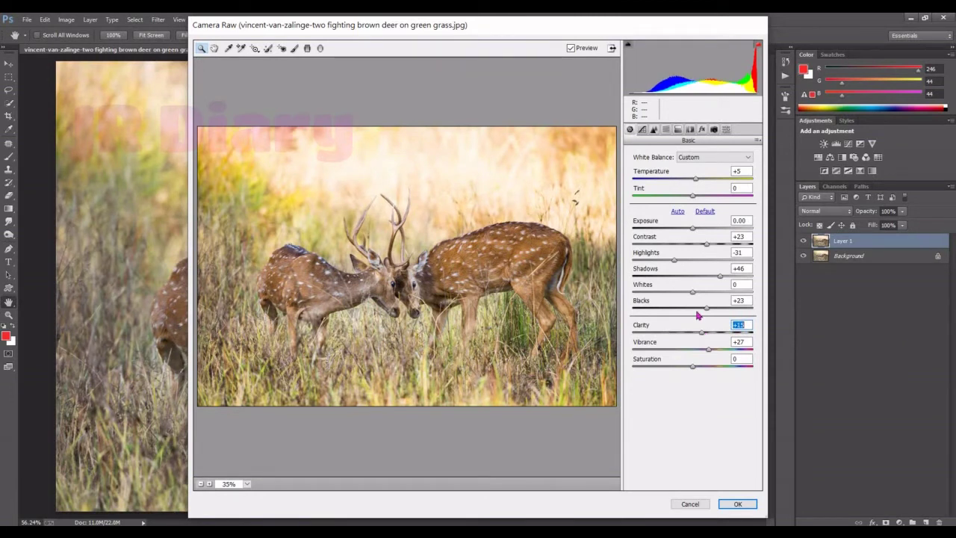
Add luminance noise reduction and desaturate the greens in HSL.
left_click(653, 130)
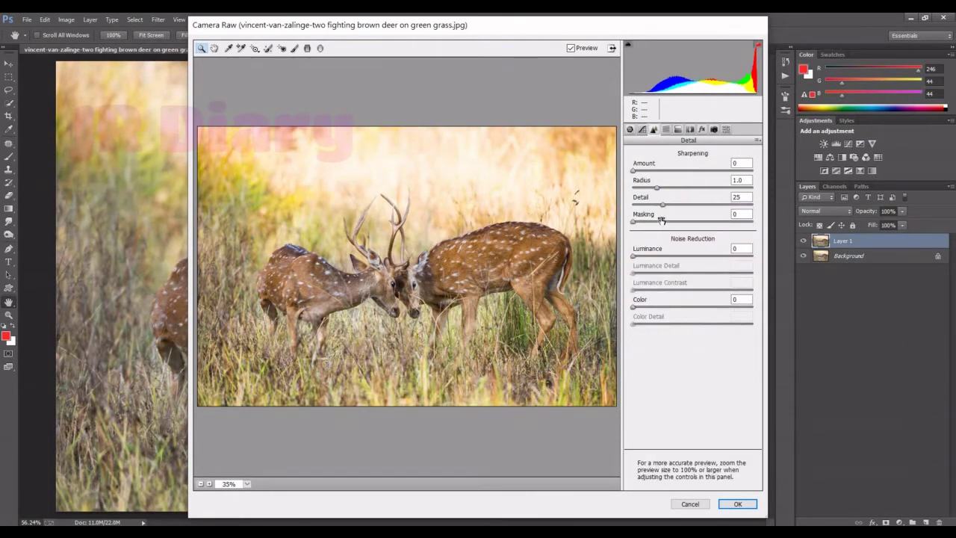
left_click_drag(634, 255, 691, 262)
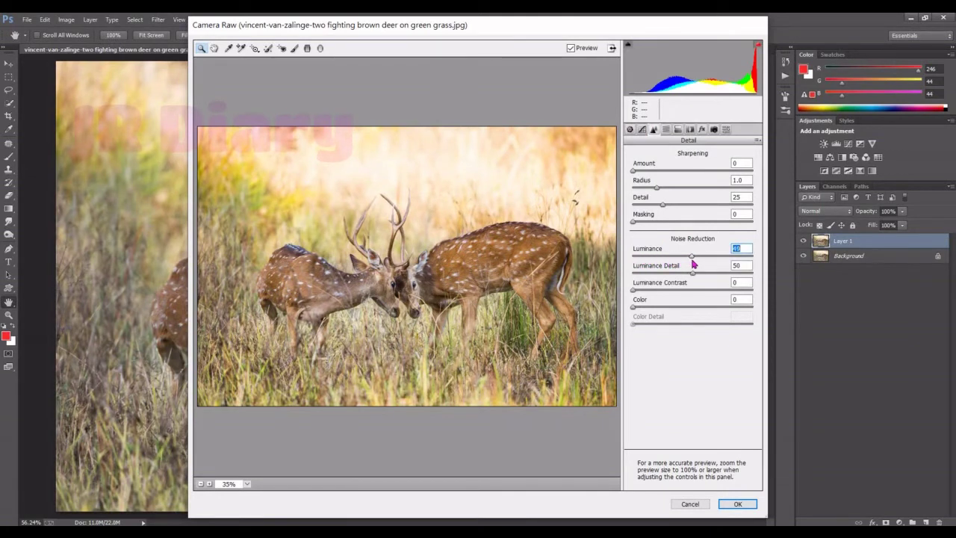
left_click(666, 130)
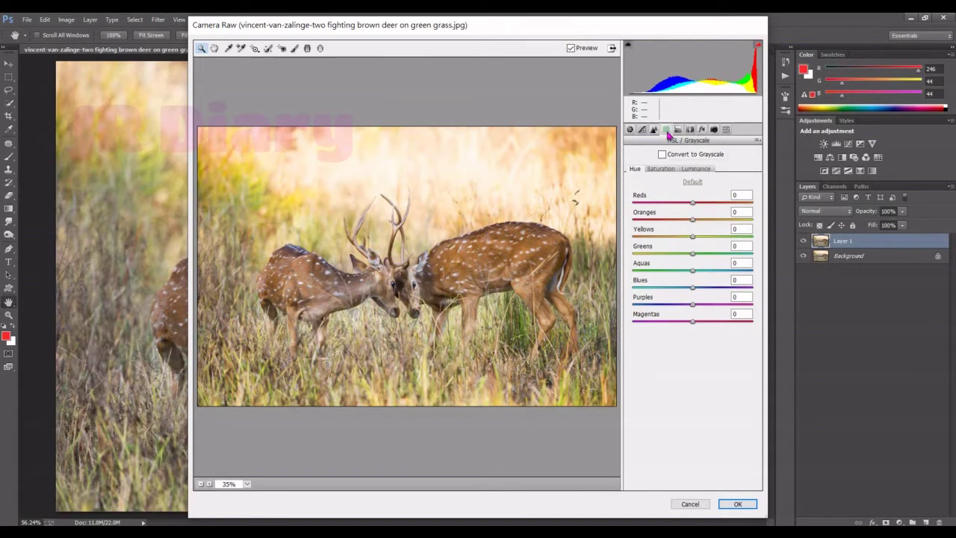
left_click(667, 170)
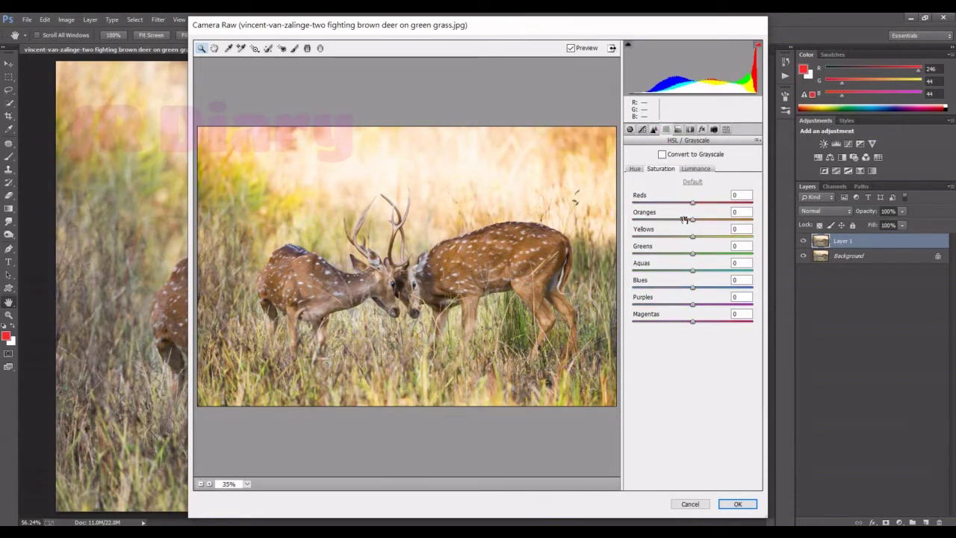
mouse_move(693, 255)
left_mouse_down()
mouse_move(678, 263)
mouse_move(671, 241)
mouse_move(704, 221)
left_mouse_up()
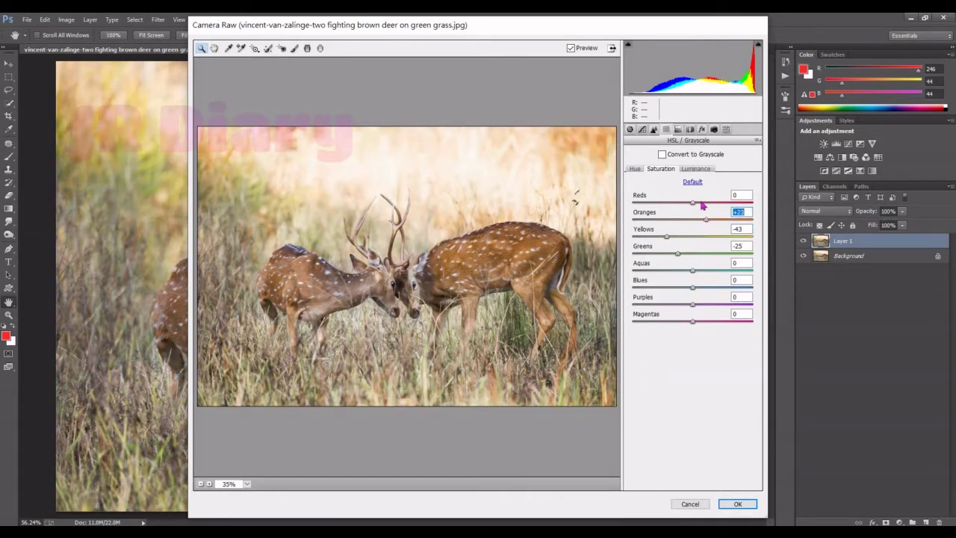
Brighten the Oranges luminance to +28.
left_click(696, 168)
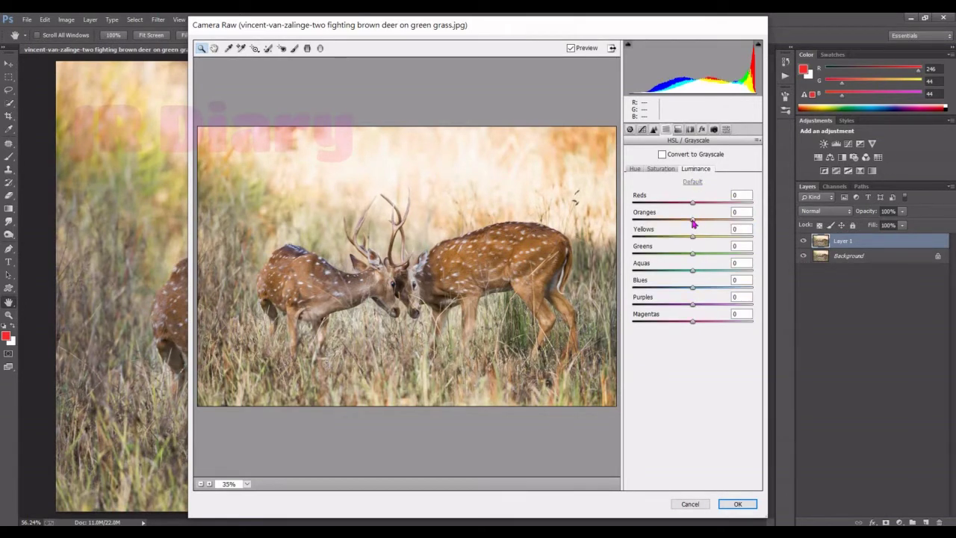
mouse_move(693, 219)
left_mouse_down()
mouse_move(705, 220)
mouse_move(671, 241)
mouse_move(691, 254)
mouse_move(660, 254)
left_mouse_up()
left_click(693, 237)
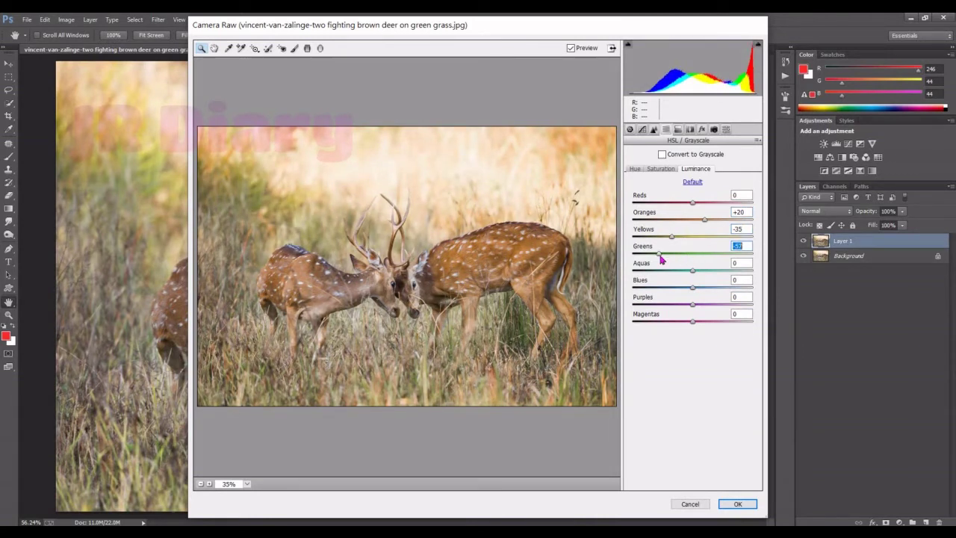
left_click_drag(705, 219, 709, 219)
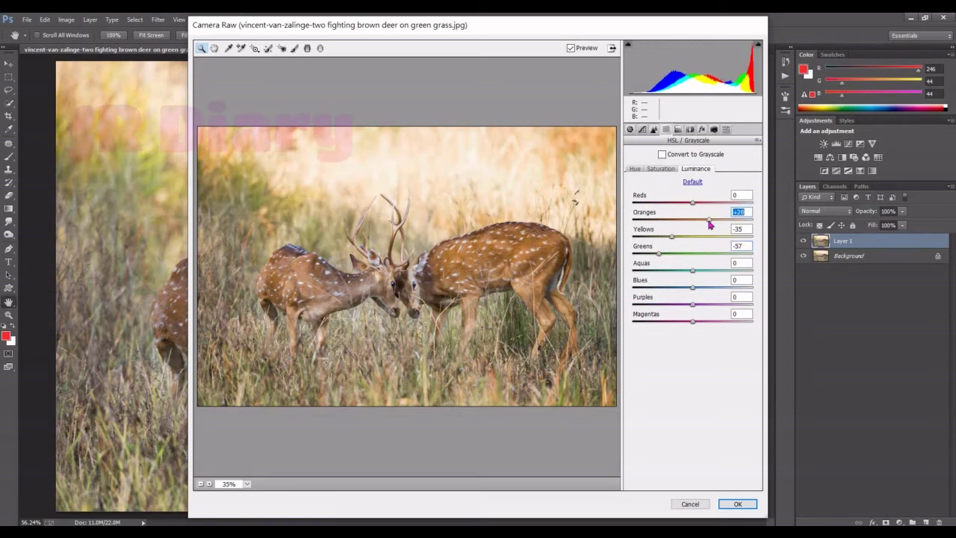
Set hue shifts to Oranges -11, Greens -64 and Aquas -23.
left_click(635, 169)
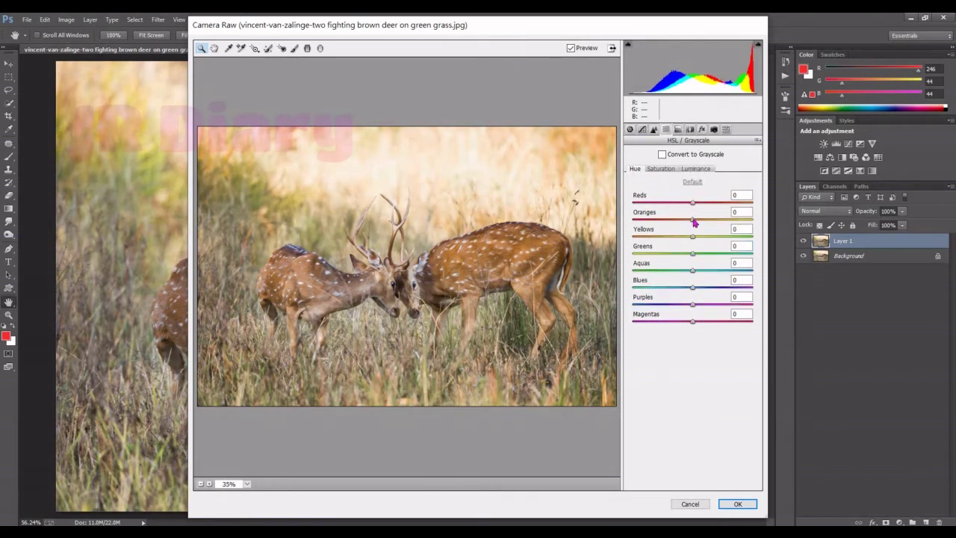
mouse_move(694, 221)
left_mouse_down()
mouse_move(690, 254)
mouse_move(655, 262)
left_mouse_up()
left_click_drag(693, 274, 679, 275)
Split-tone with highlights hue 8, saturation 7 and shadows hue 143.
left_click(679, 130)
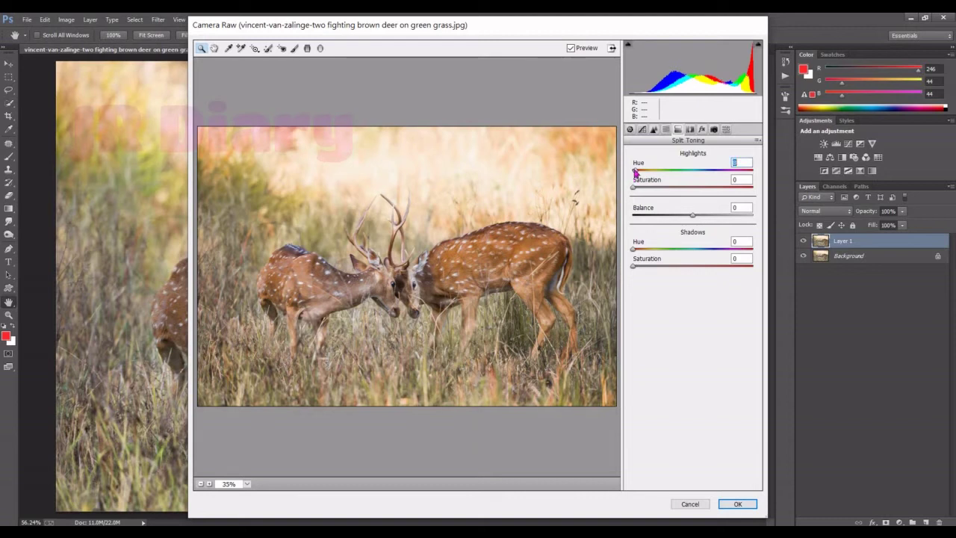
left_click_drag(634, 191, 643, 192)
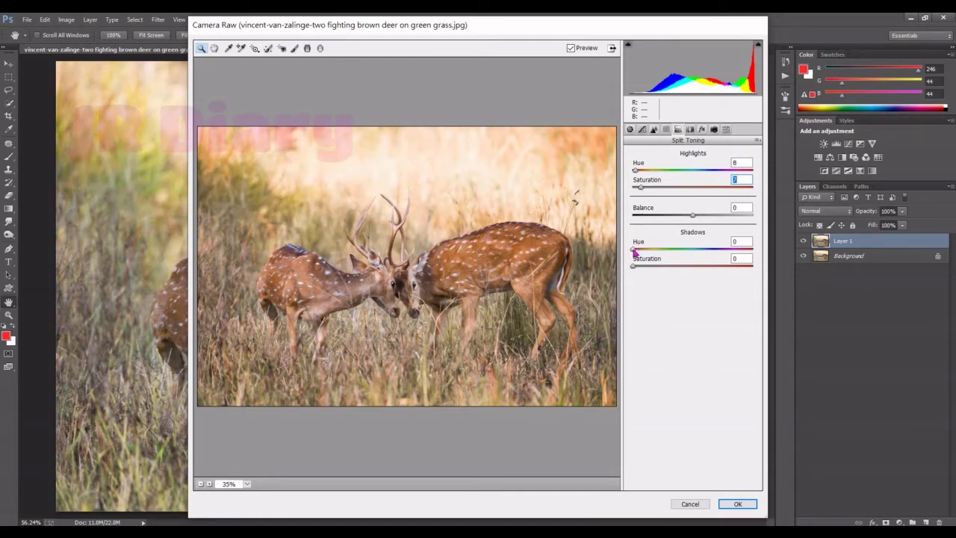
left_click_drag(634, 251, 681, 251)
left_click(632, 269)
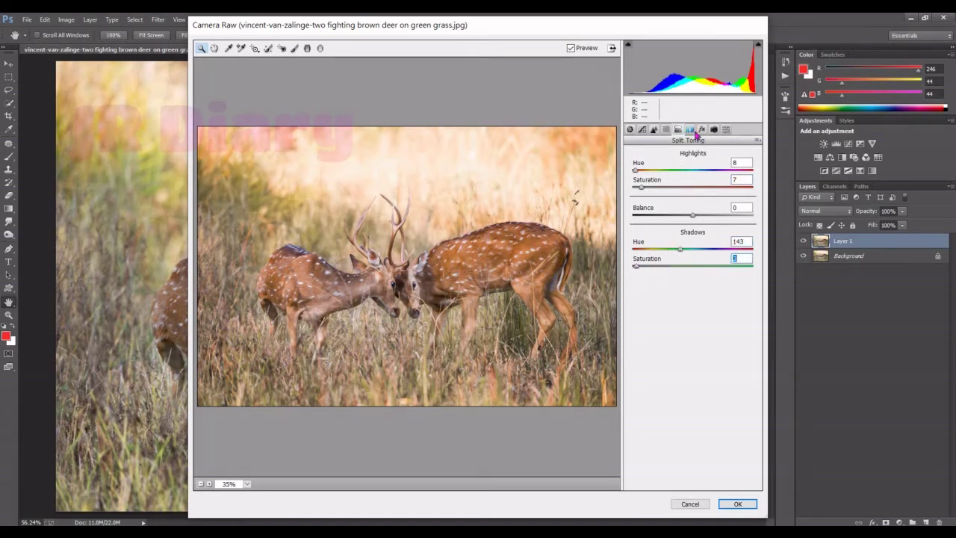
Add a -23 post-crop vignette and adjust its midpoint.
left_click(690, 130)
left_click(702, 130)
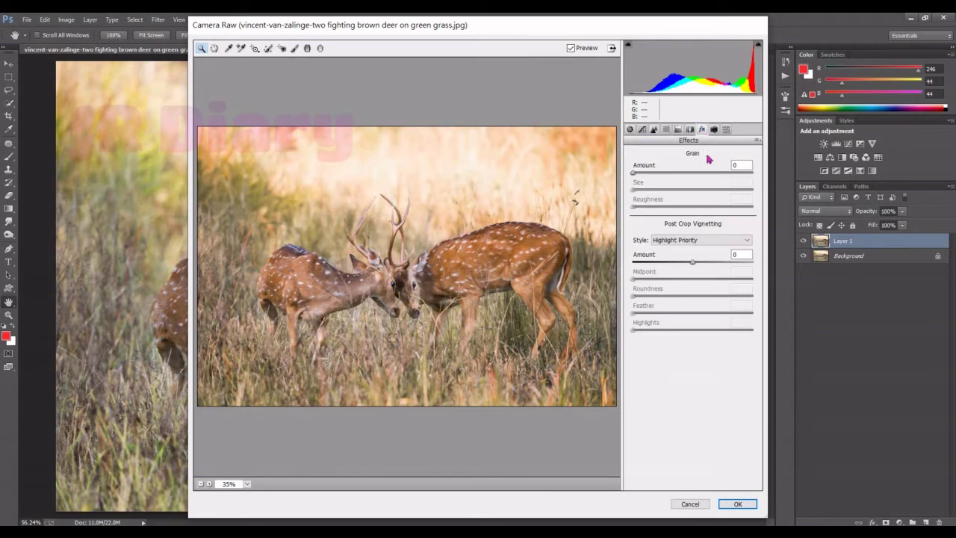
left_click_drag(692, 261, 682, 263)
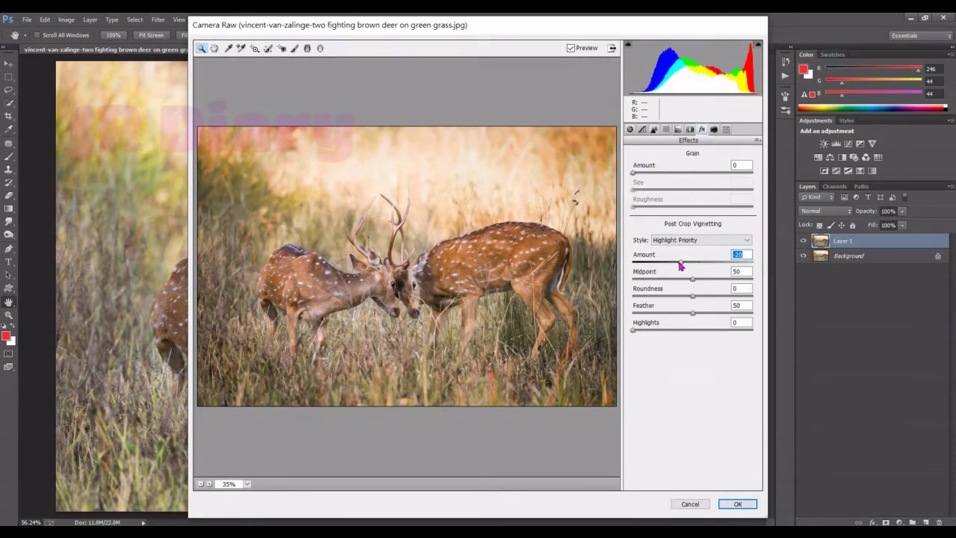
left_click_drag(680, 266, 672, 282)
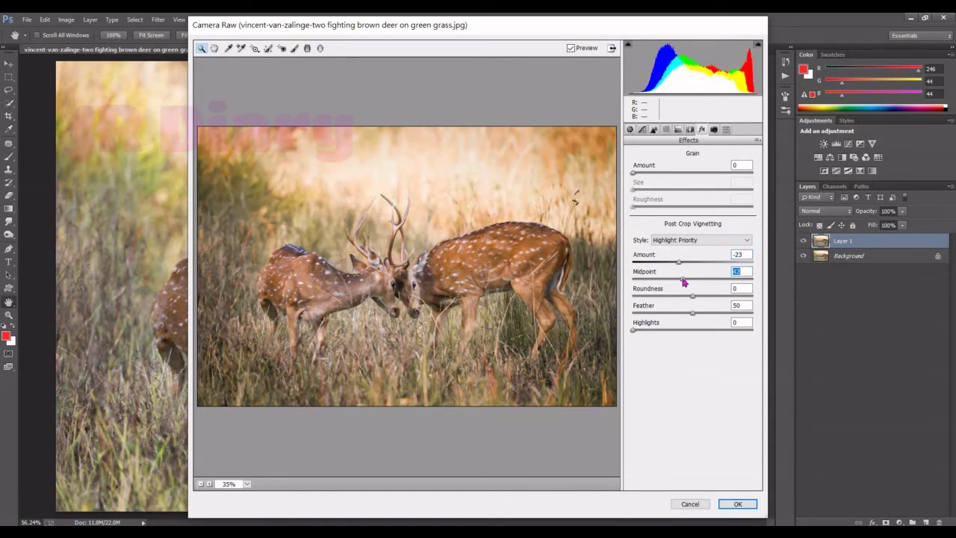
left_click(630, 130)
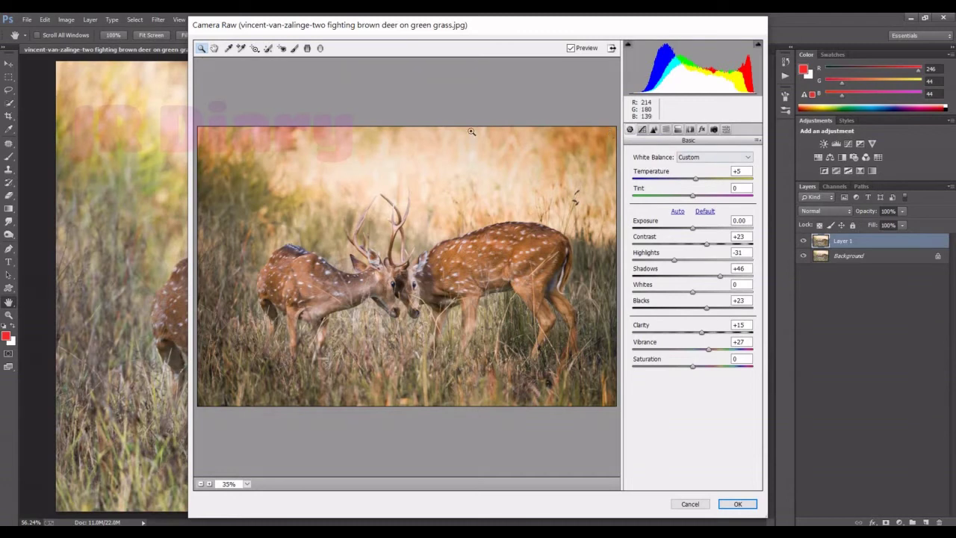
Paint an Adjustment Brush mask over the left deer and the right deer's chest.
left_click(295, 47)
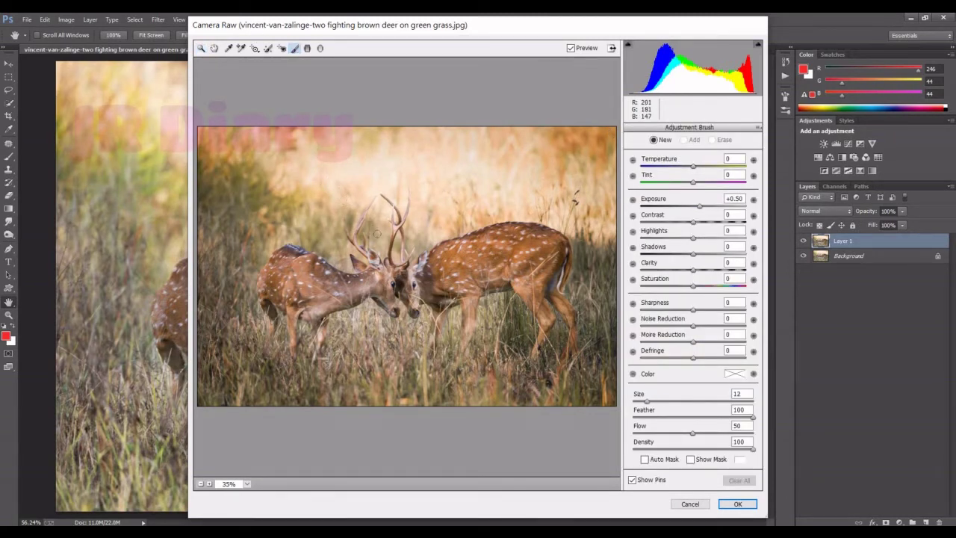
mouse_move(276, 302)
left_mouse_down()
mouse_move(271, 323)
mouse_move(282, 259)
mouse_move(372, 284)
mouse_move(400, 268)
mouse_move(415, 277)
mouse_move(531, 247)
left_mouse_up()
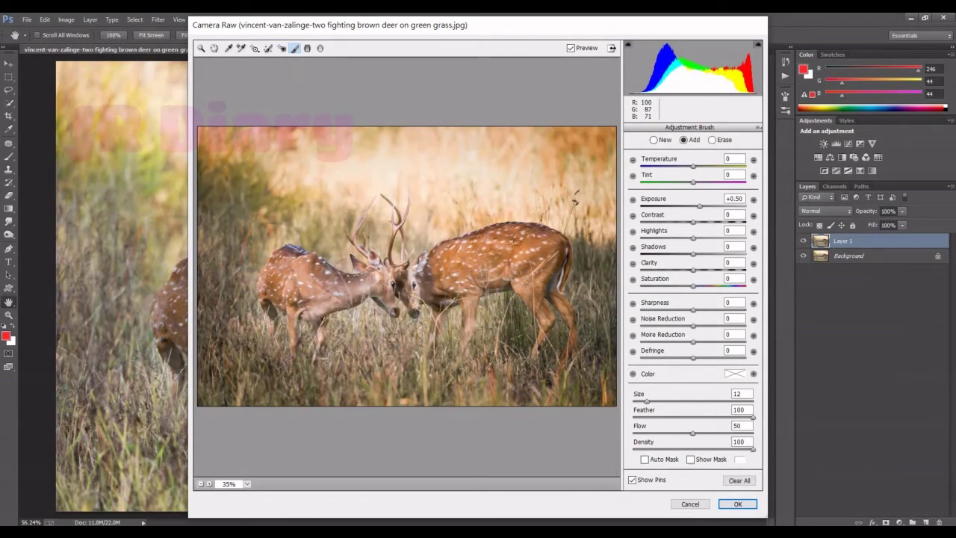
left_click_drag(536, 282, 544, 310)
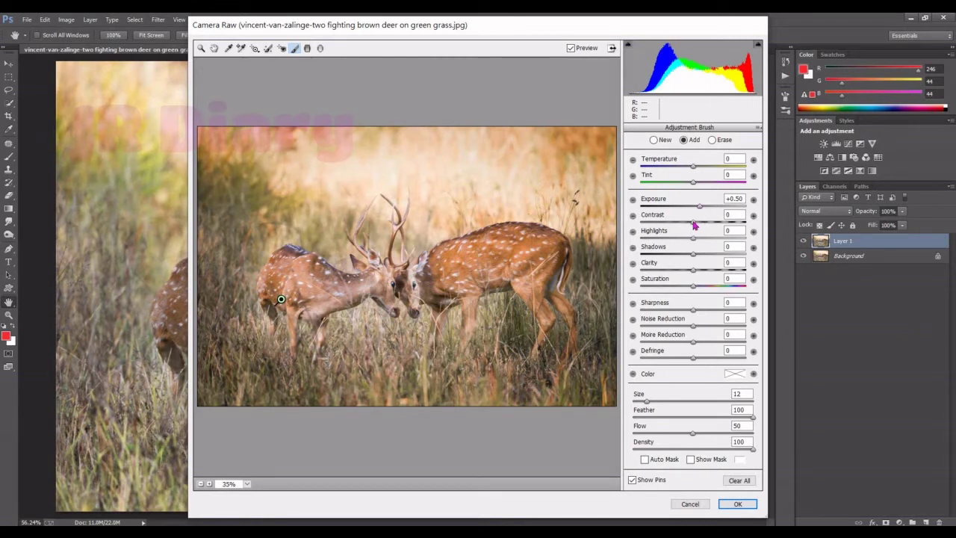
Give the brushed areas Contrast +10 and Saturation +44.
left_click(693, 223)
left_click_drag(693, 223, 702, 208)
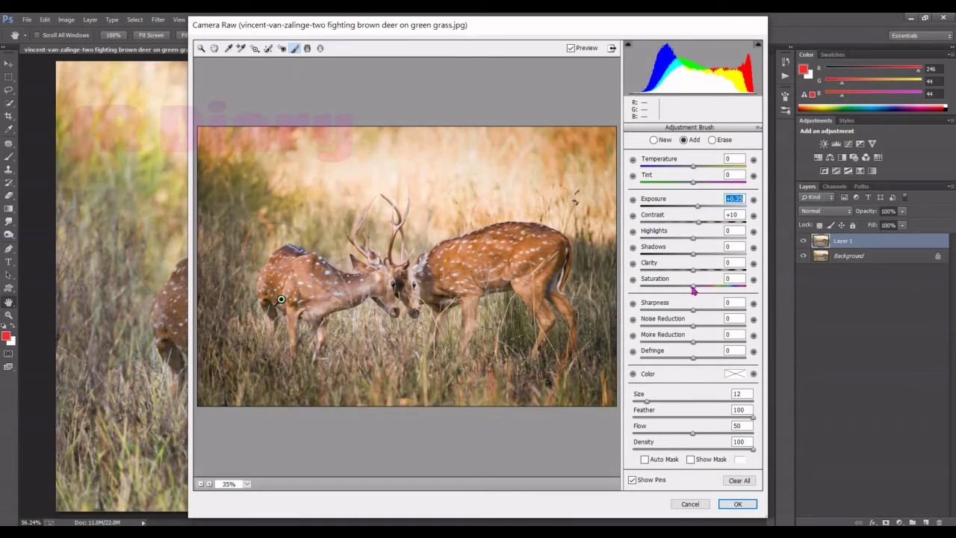
left_click_drag(694, 291, 713, 289)
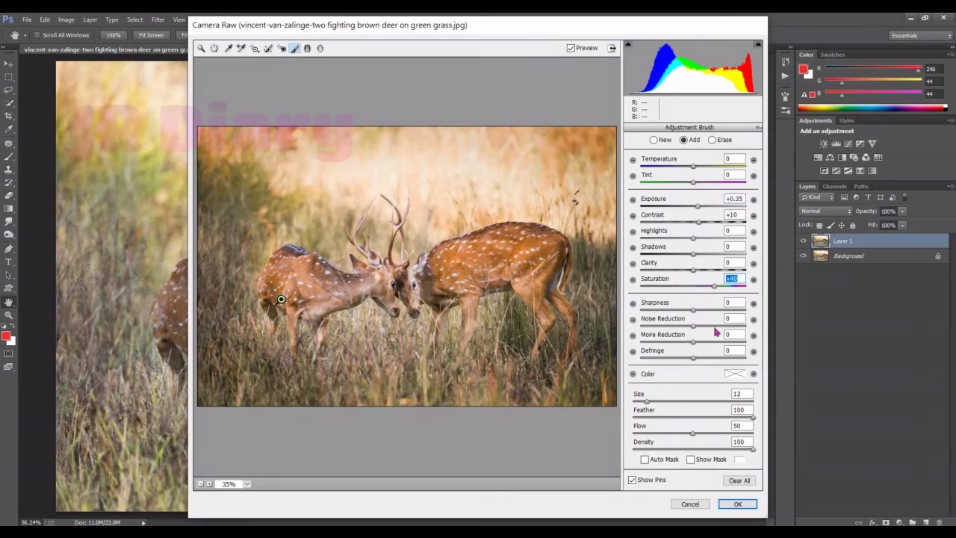
left_click_drag(712, 285, 710, 273)
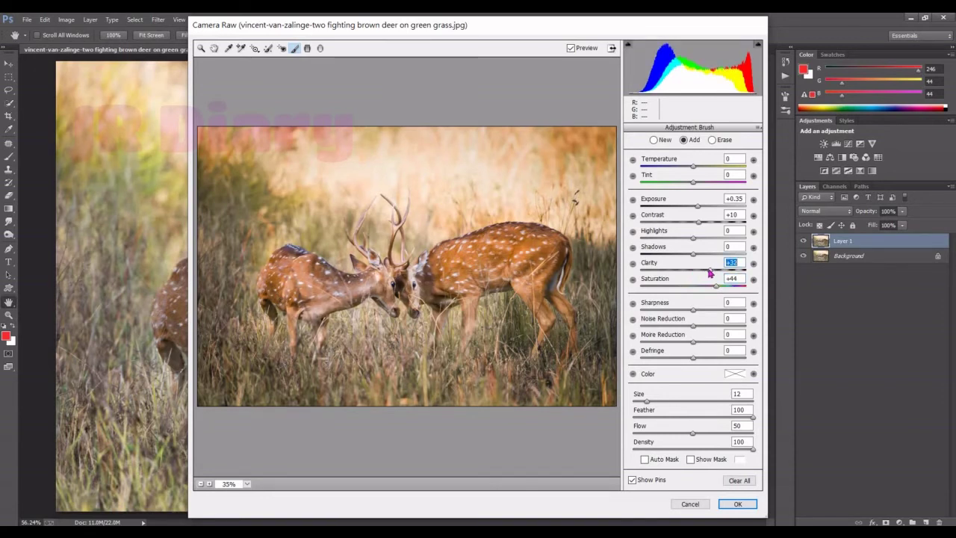
left_click(201, 49)
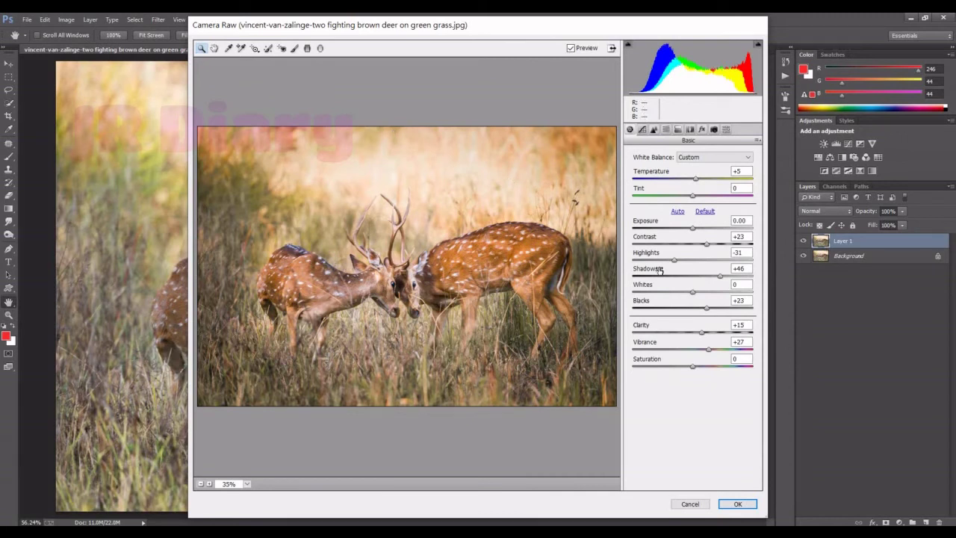
Lower Clarity to +4 and raise Contrast to +28.
left_click_drag(703, 333, 695, 336)
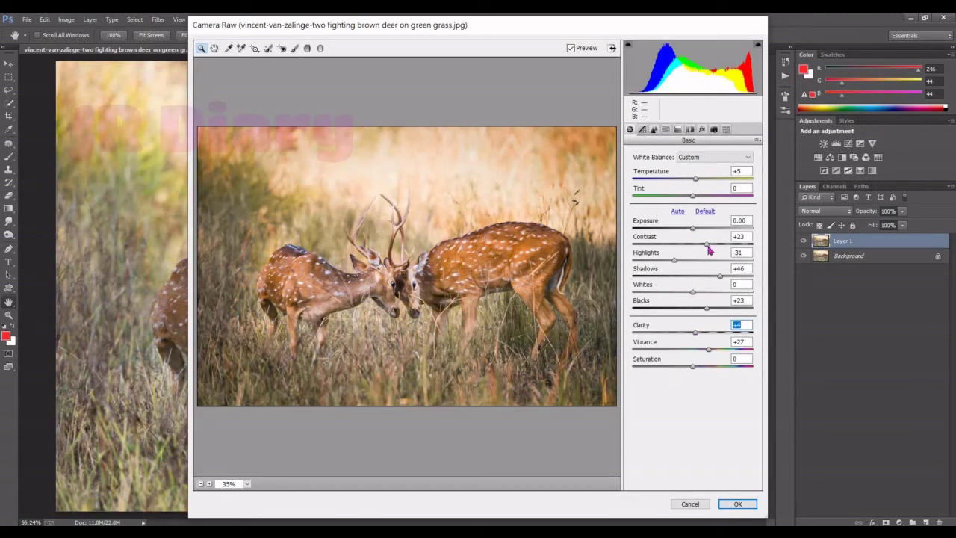
left_click_drag(706, 245, 710, 248)
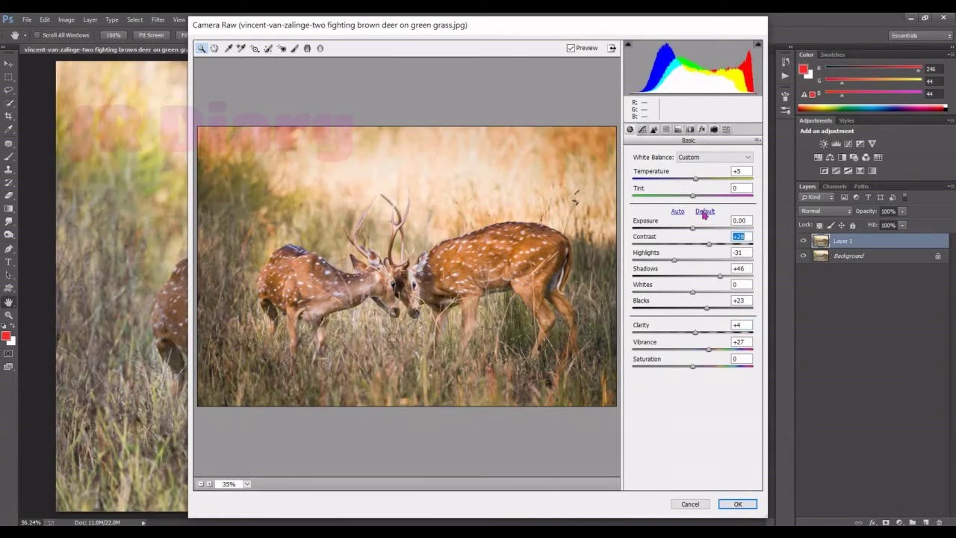
left_click(678, 130)
left_click(691, 130)
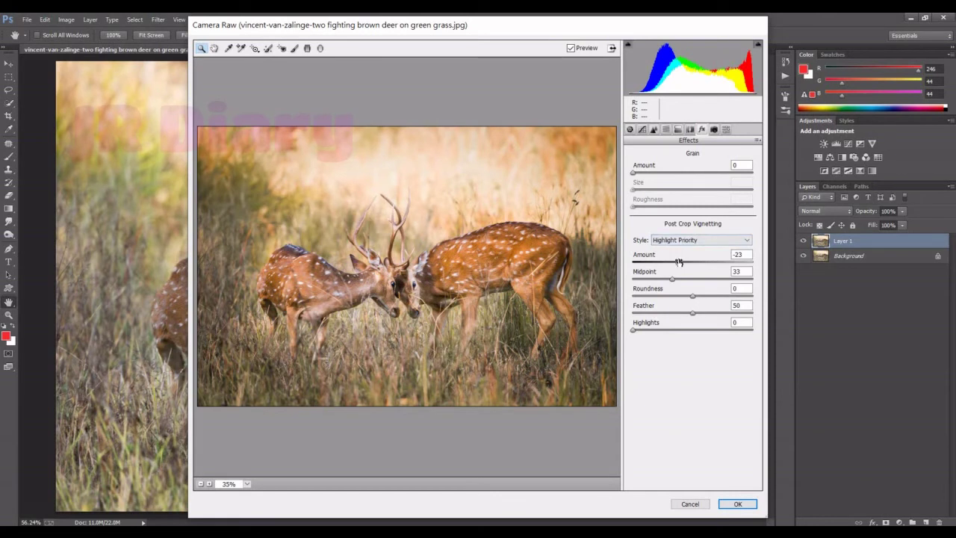
Deepen the post-crop vignette to -40 with Roundness +27.
left_click_drag(679, 261, 665, 280)
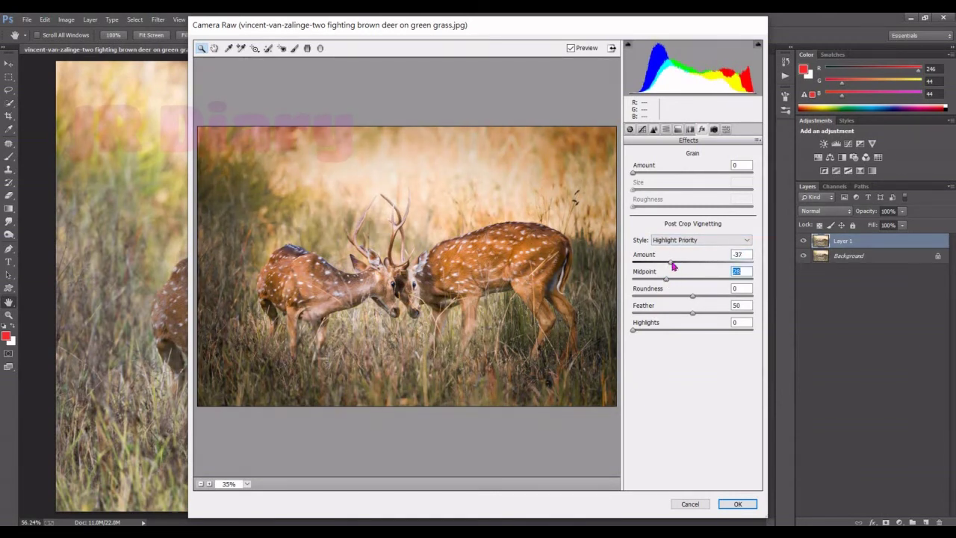
left_click(667, 263)
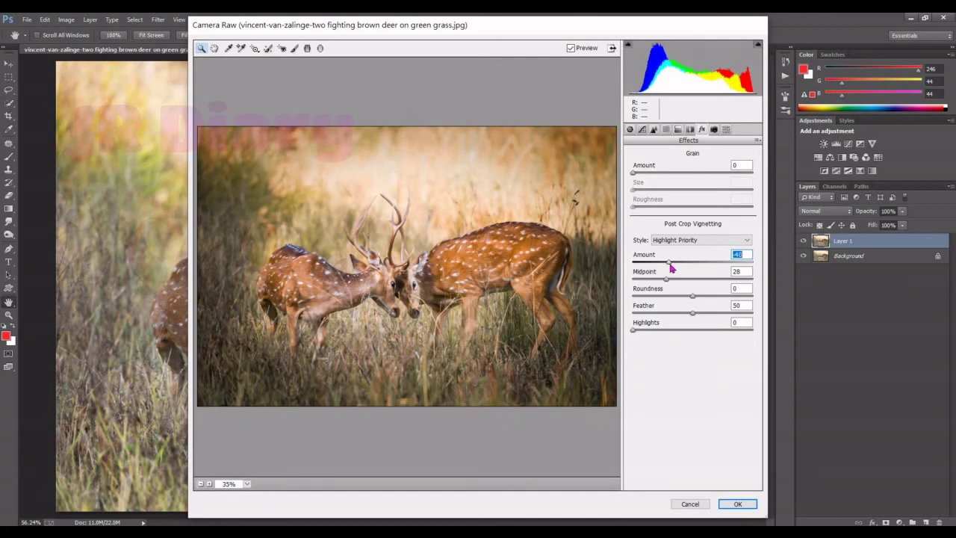
left_click_drag(694, 297, 710, 300)
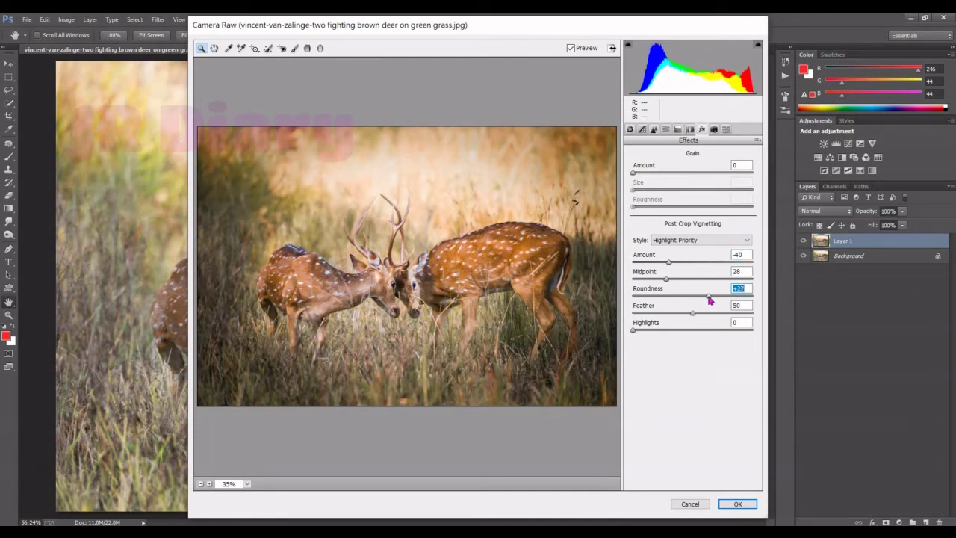
left_click(630, 130)
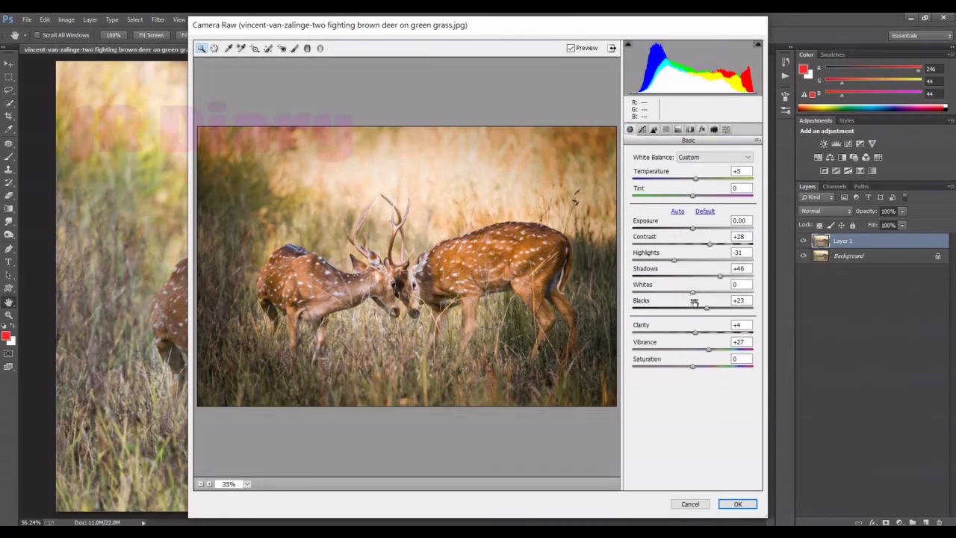
Set Saturation +13, Vibrance +4 and Temperature +12.
left_click_drag(694, 368, 683, 369)
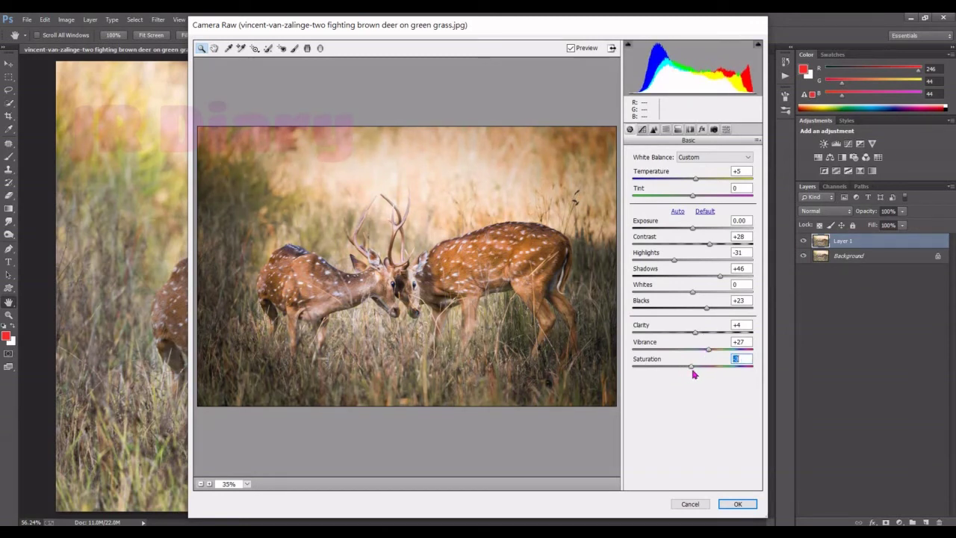
mouse_move(684, 370)
left_mouse_down()
mouse_move(701, 370)
mouse_move(700, 353)
left_mouse_up()
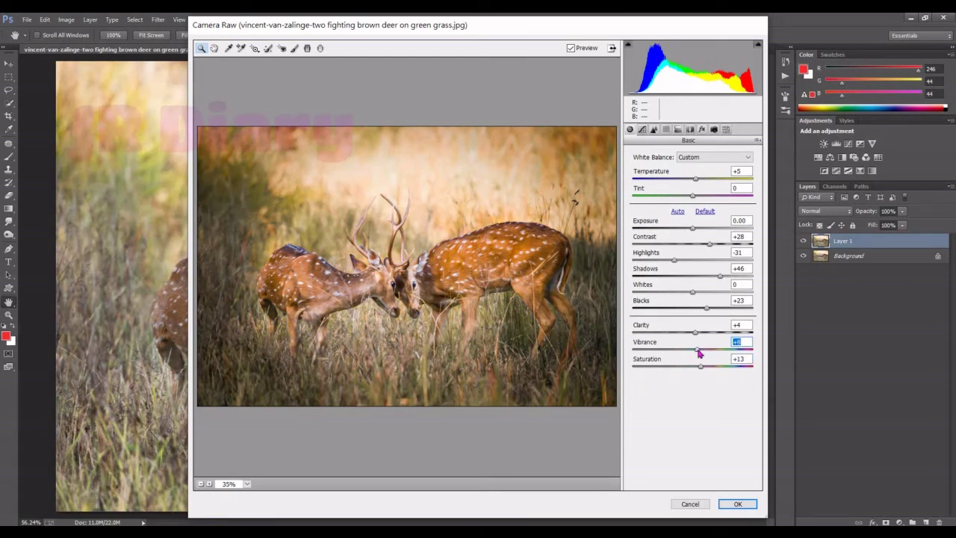
left_click_drag(698, 354, 696, 352)
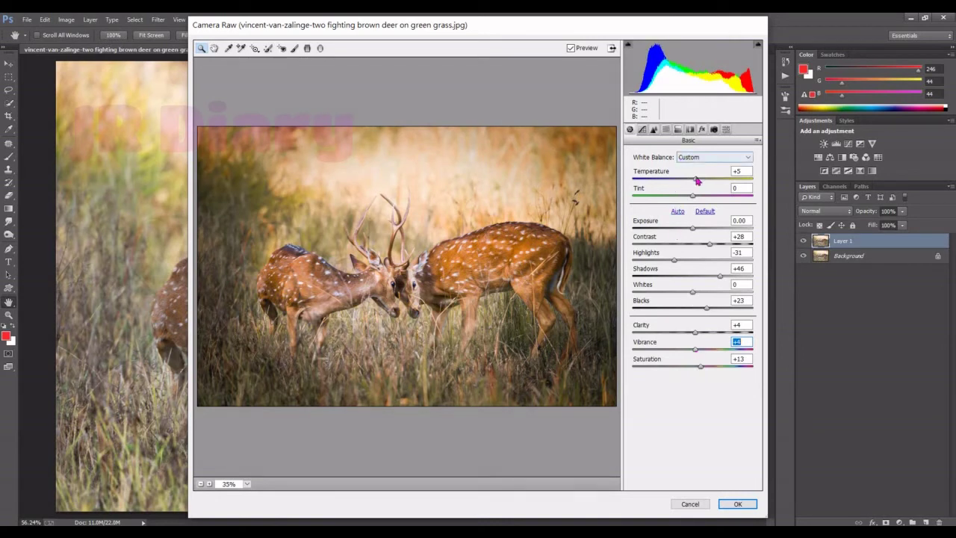
left_click_drag(697, 180, 702, 183)
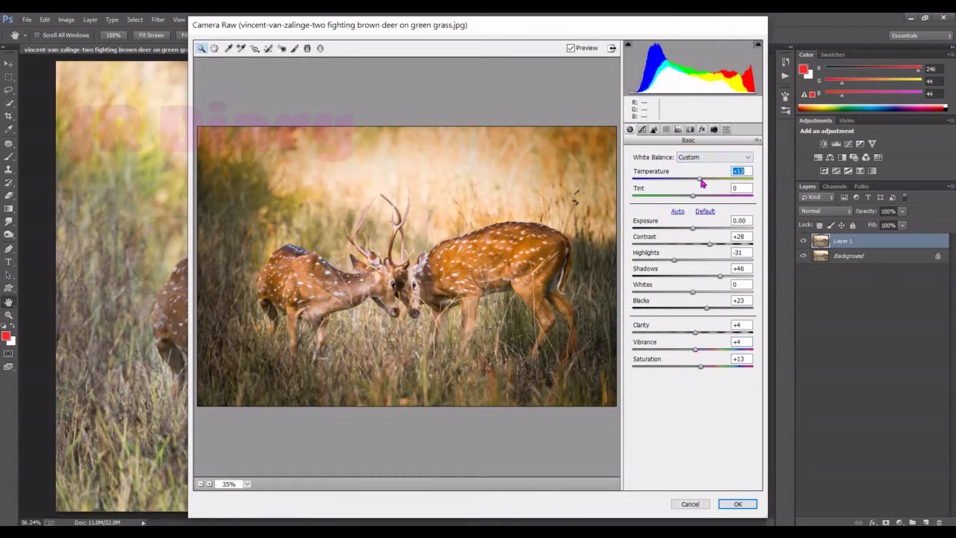
left_click(654, 130)
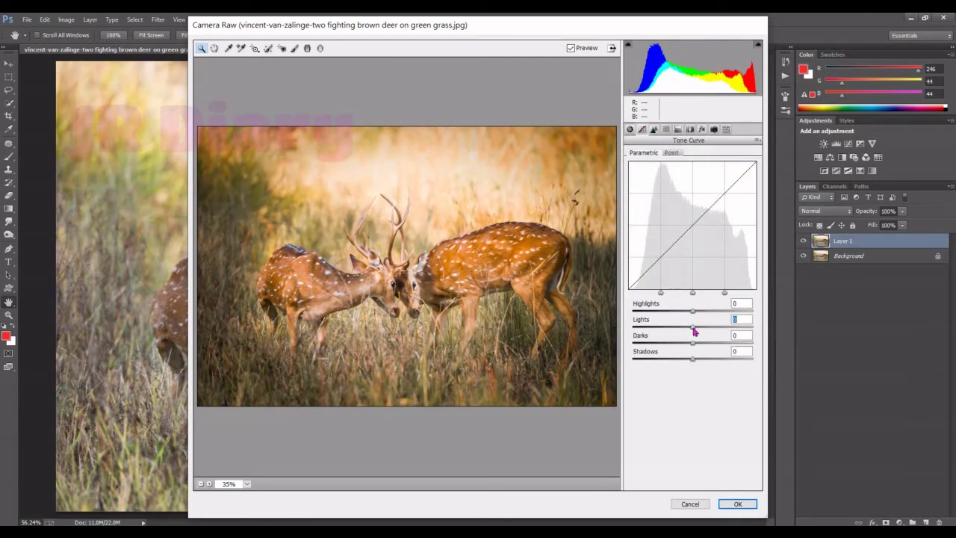
Brighten the Lights on the tone curve.
mouse_move(694, 330)
left_mouse_down()
mouse_move(684, 343)
mouse_move(695, 330)
left_mouse_up()
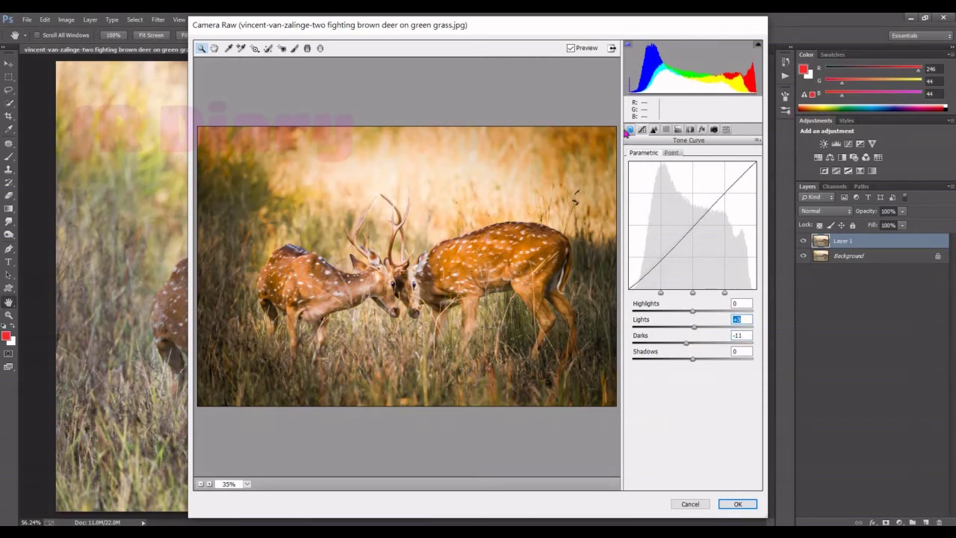
left_click(668, 130)
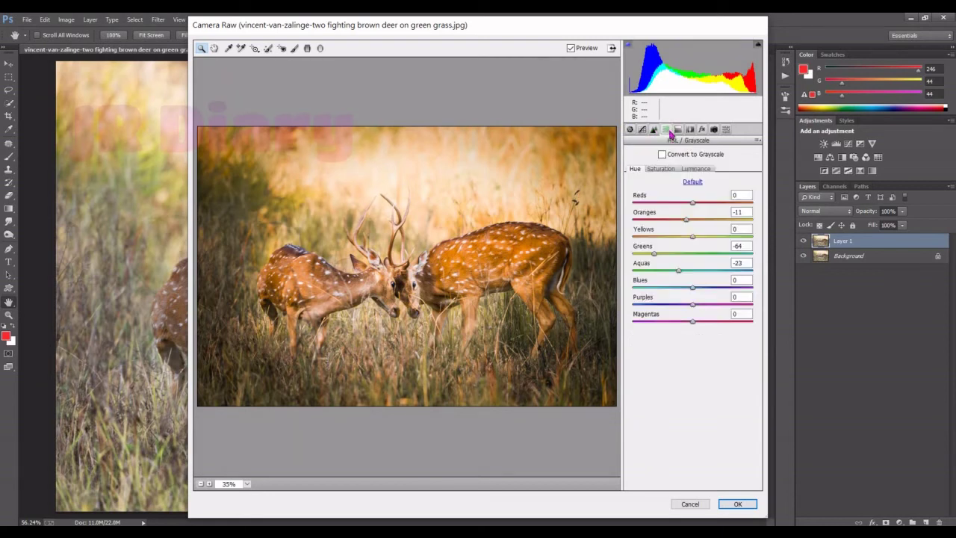
left_click(690, 169)
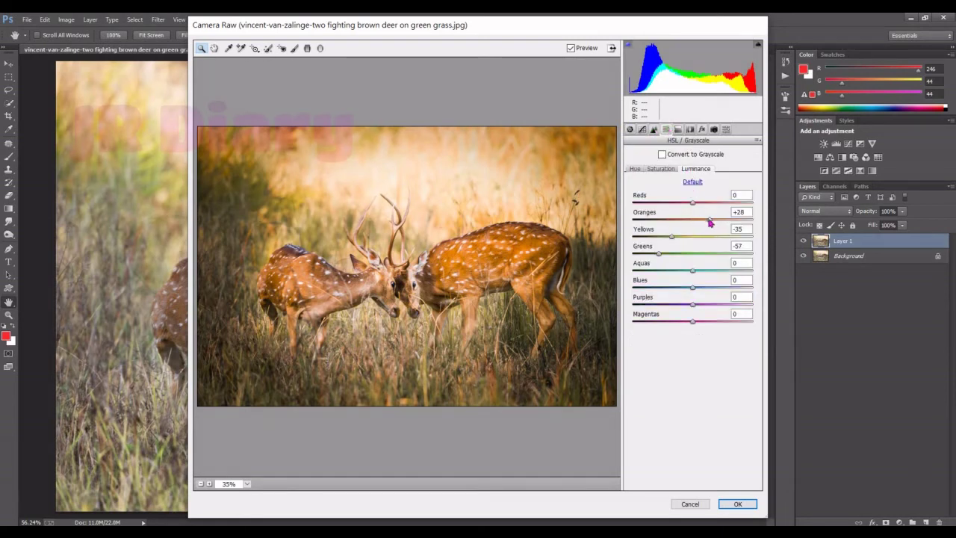
left_click(661, 169)
Set Oranges saturation +13 and Greens -58, then apply the Camera Raw grade.
left_click_drag(707, 220, 699, 221)
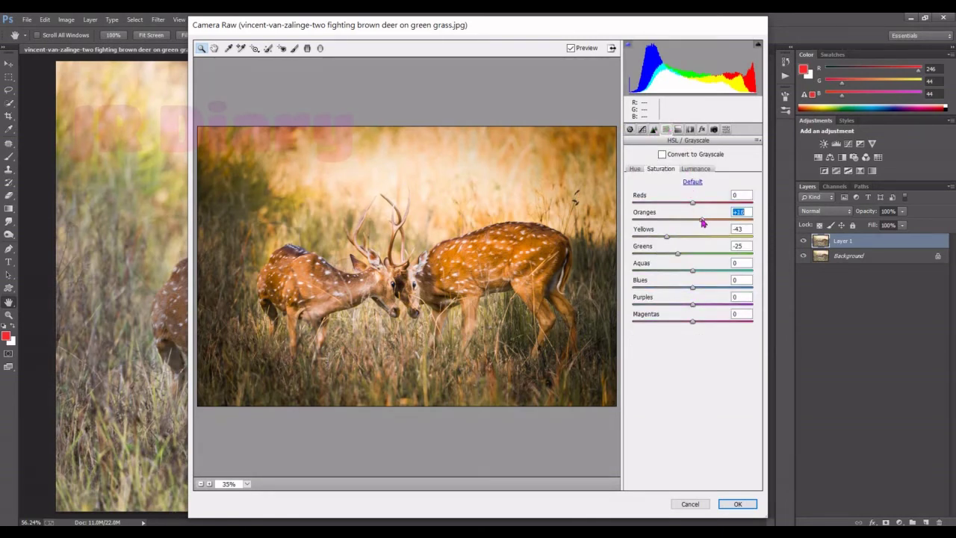
mouse_move(679, 255)
left_mouse_down()
mouse_move(658, 255)
mouse_move(659, 237)
left_mouse_up()
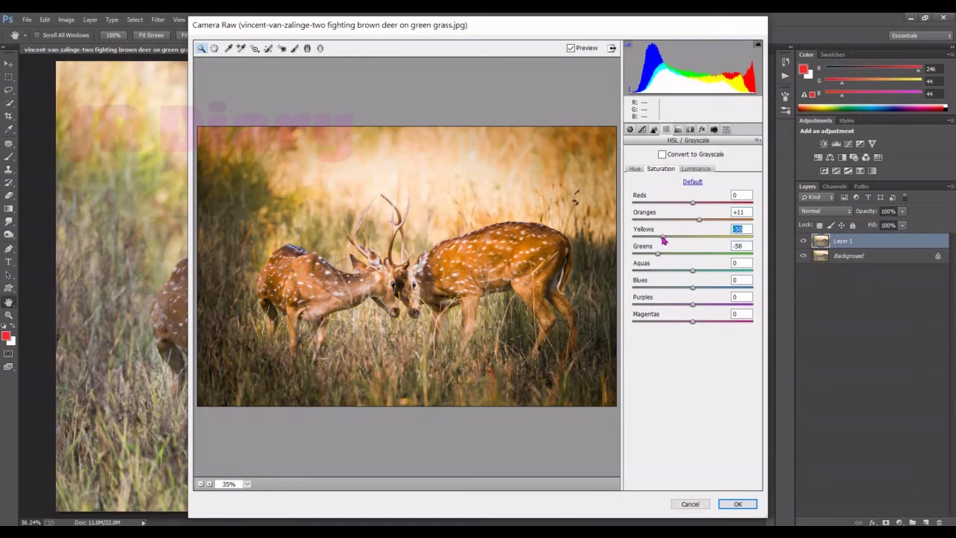
left_click(701, 220)
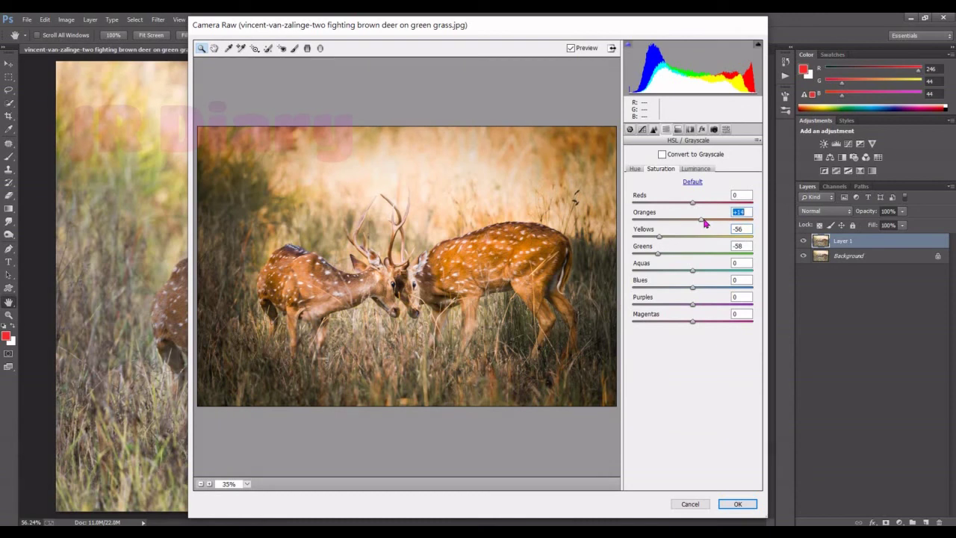
left_click(737, 504)
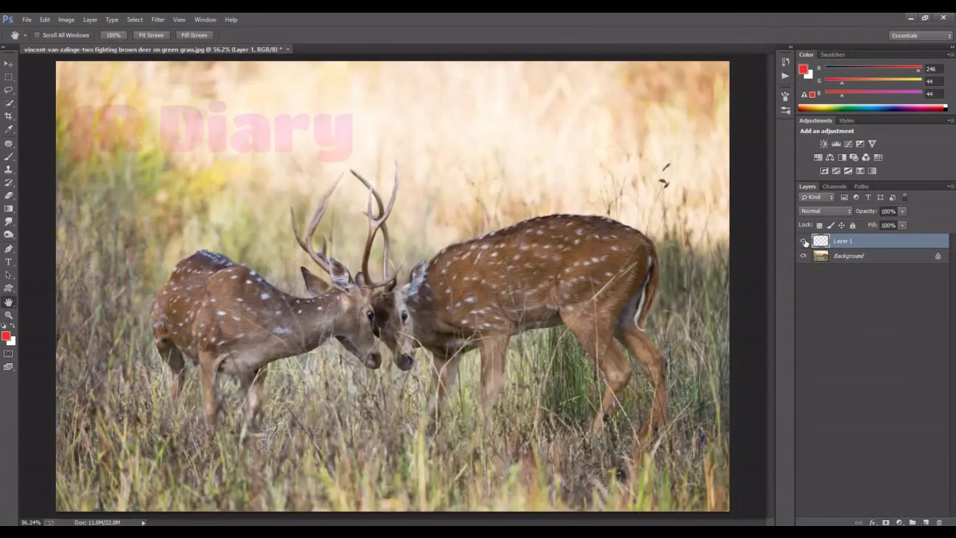
Toggle Layer 1 on and off to compare with the original, ending visible.
left_click(804, 240)
left_click(804, 240)
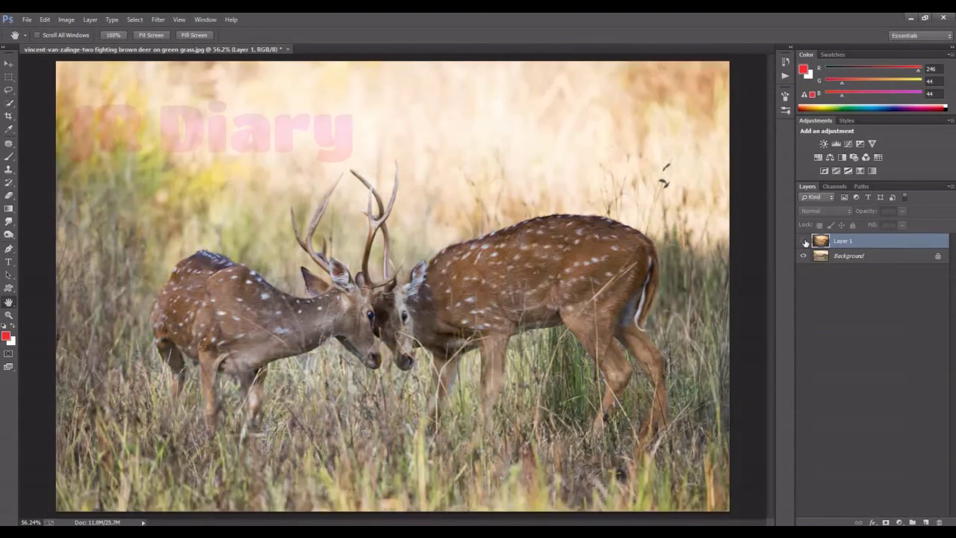
left_click(805, 241)
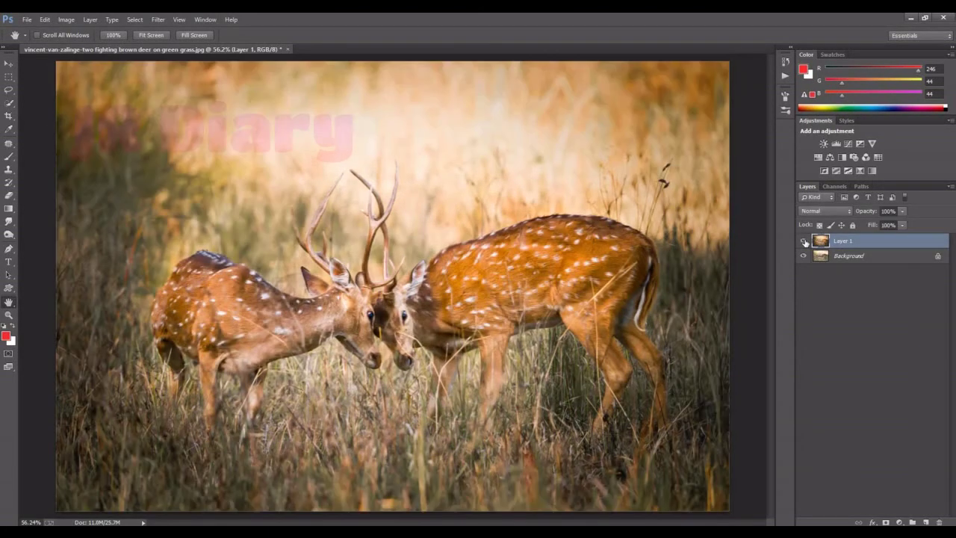
left_click(805, 240)
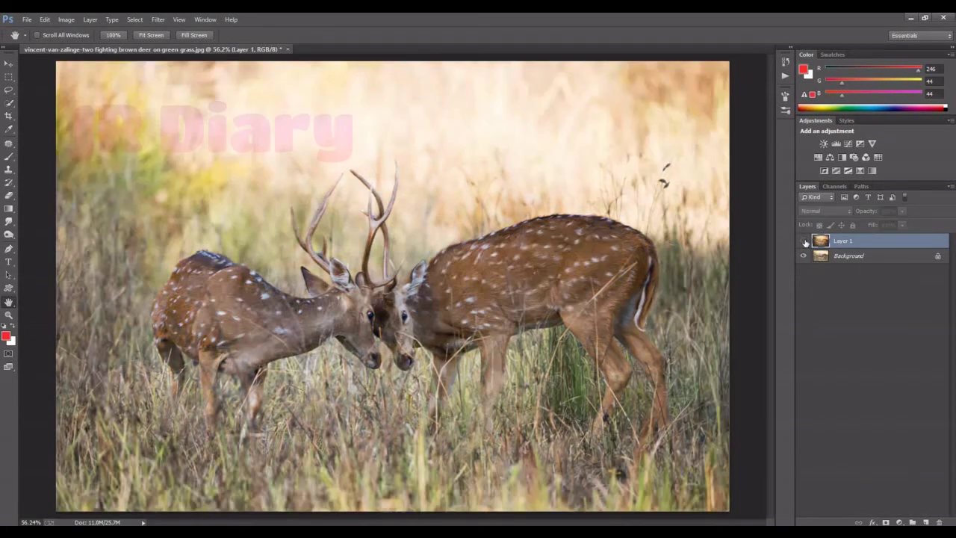
left_click(804, 241)
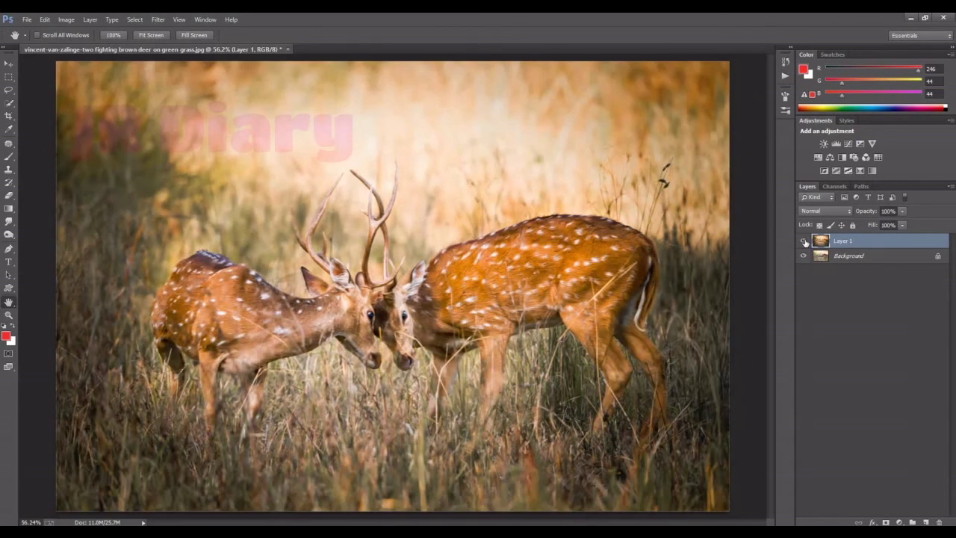